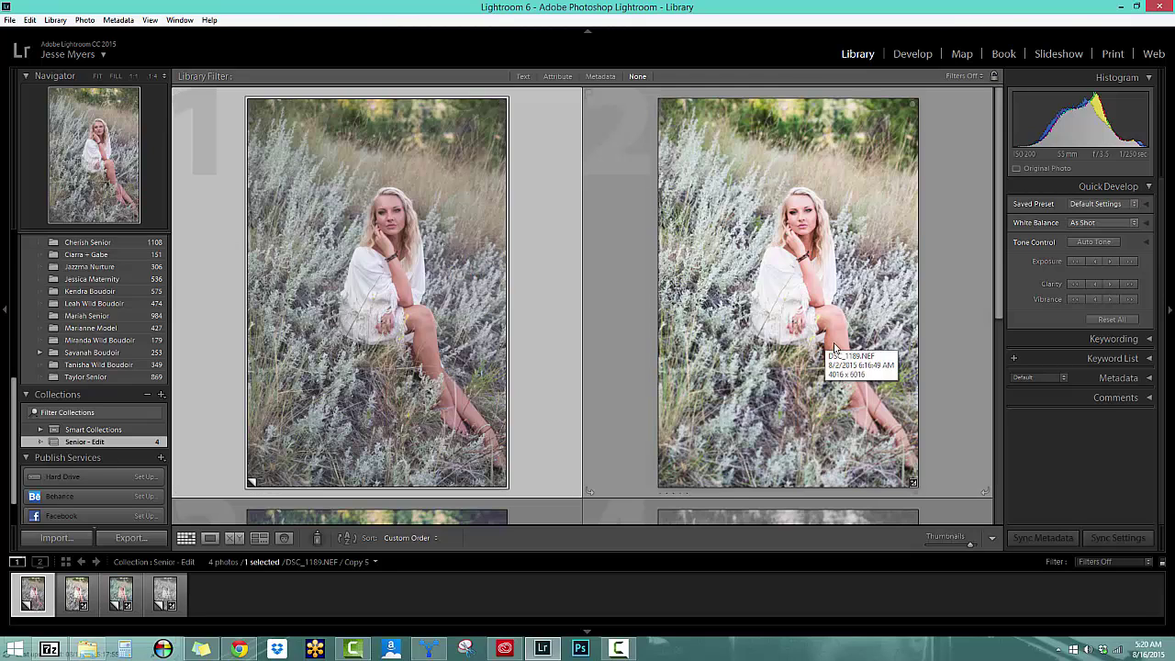
# - Review the four edited versions and apply the Color Riche preset from Pretty Presets Limited Edition to the first photo in Develop
pyautogui.scroll(-1, 1001, 301)
pyautogui.scroll(-3, 1001, 301)
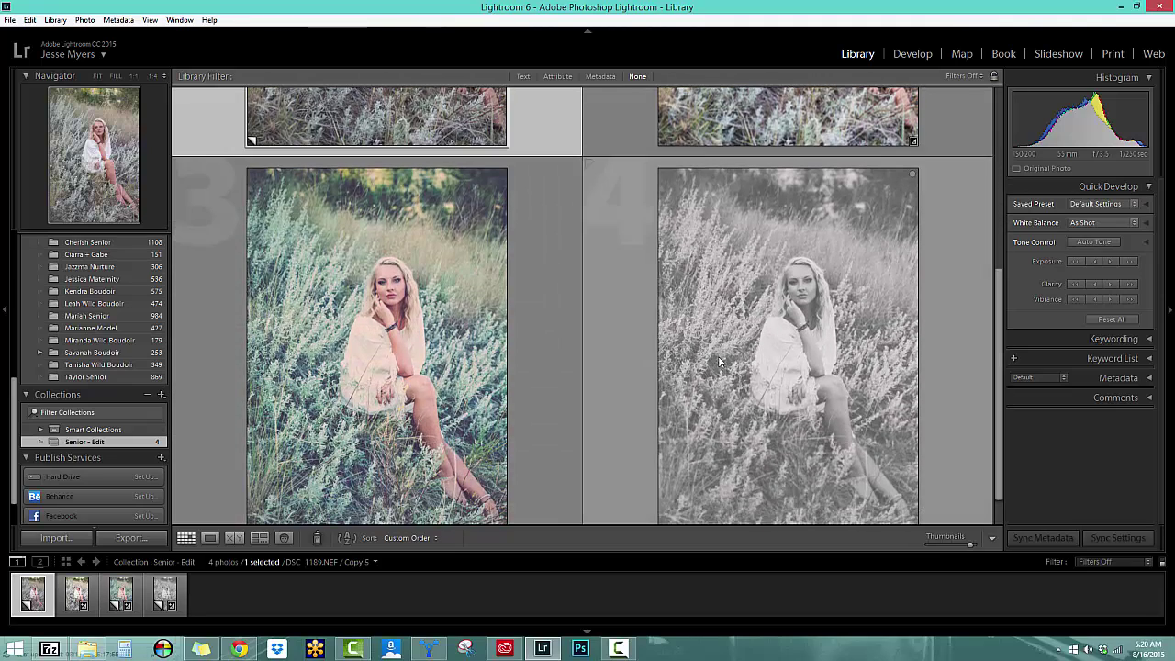
pyautogui.scroll(3, 1001, 348)
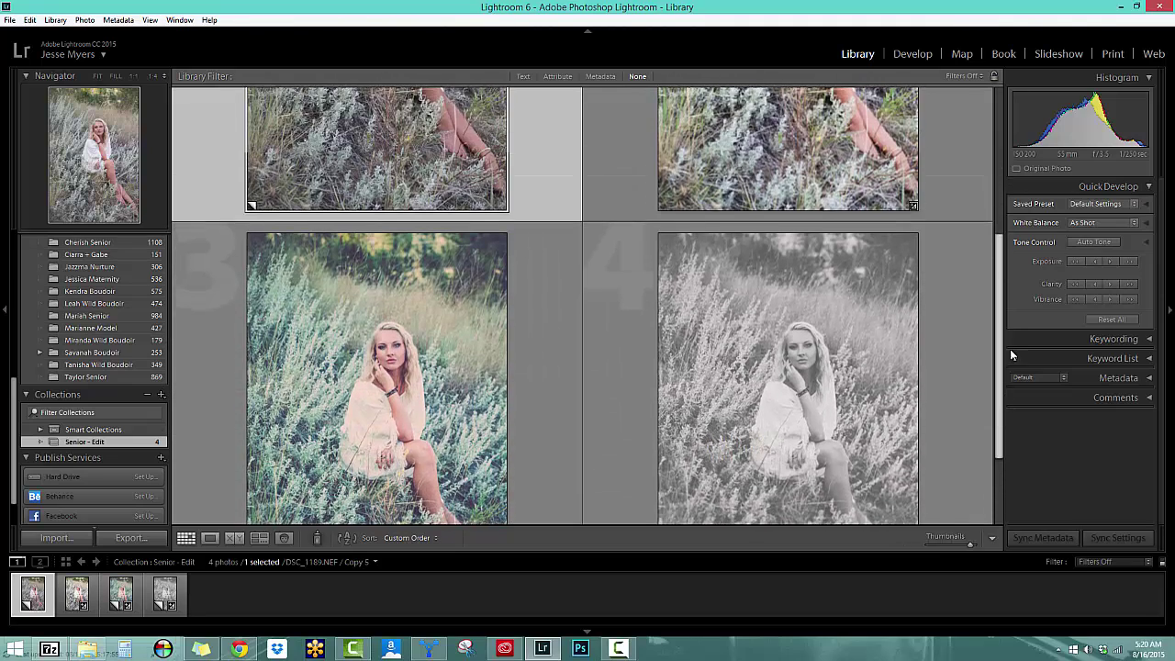
pyautogui.click(915, 53)
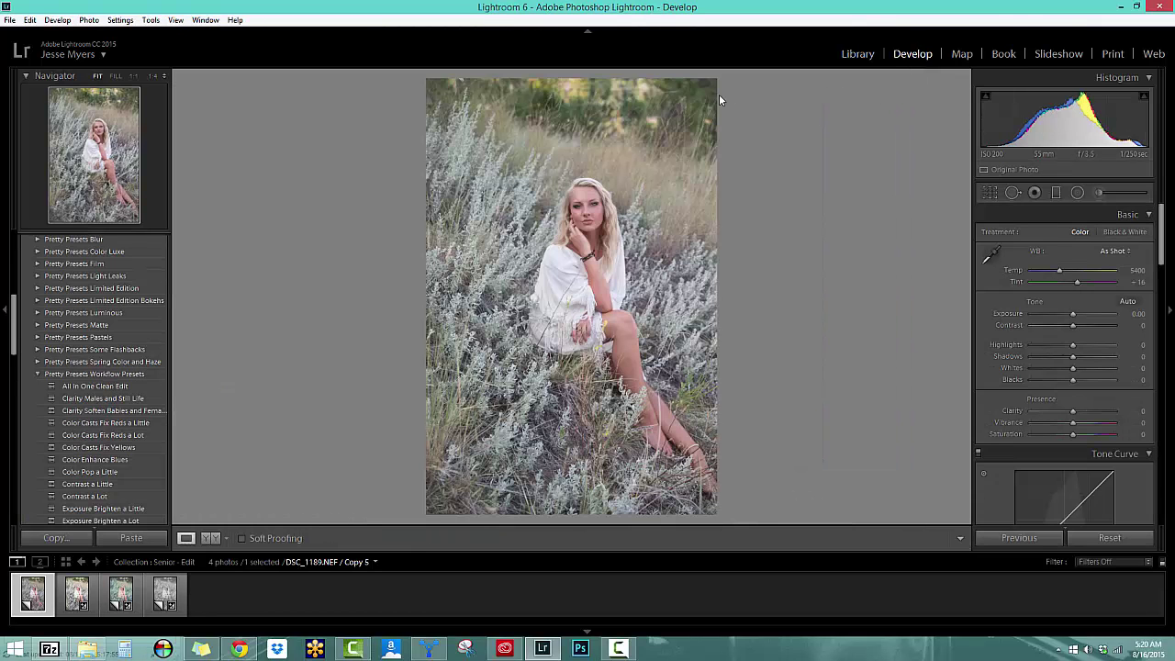
pyautogui.click(38, 289)
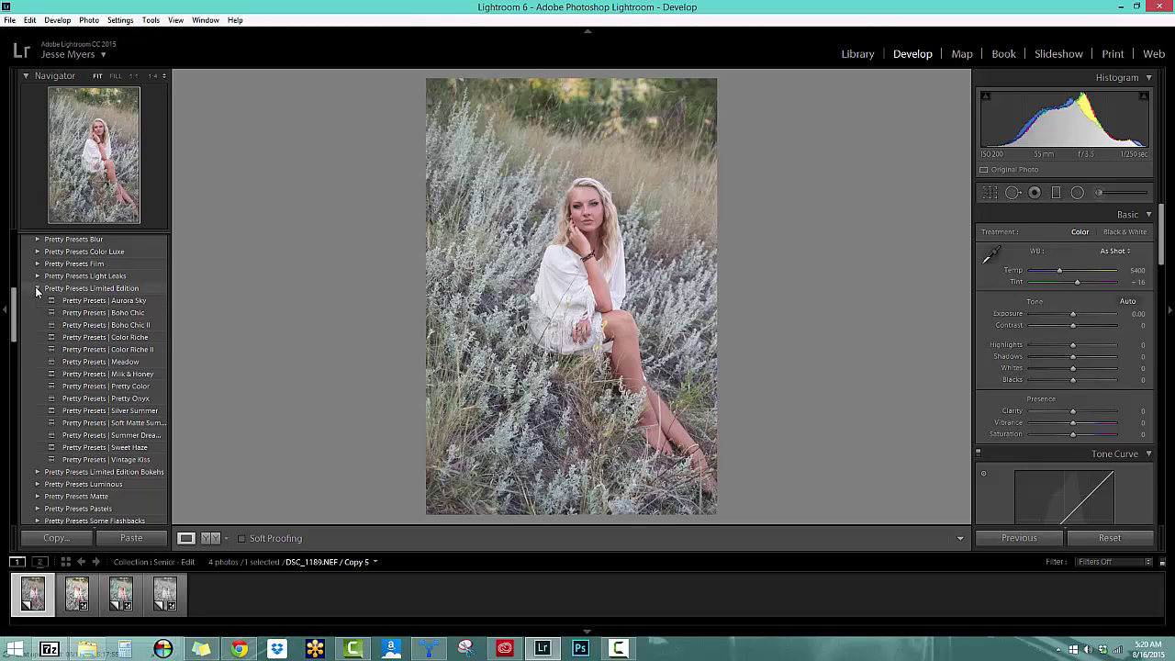
pyautogui.click(54, 336)
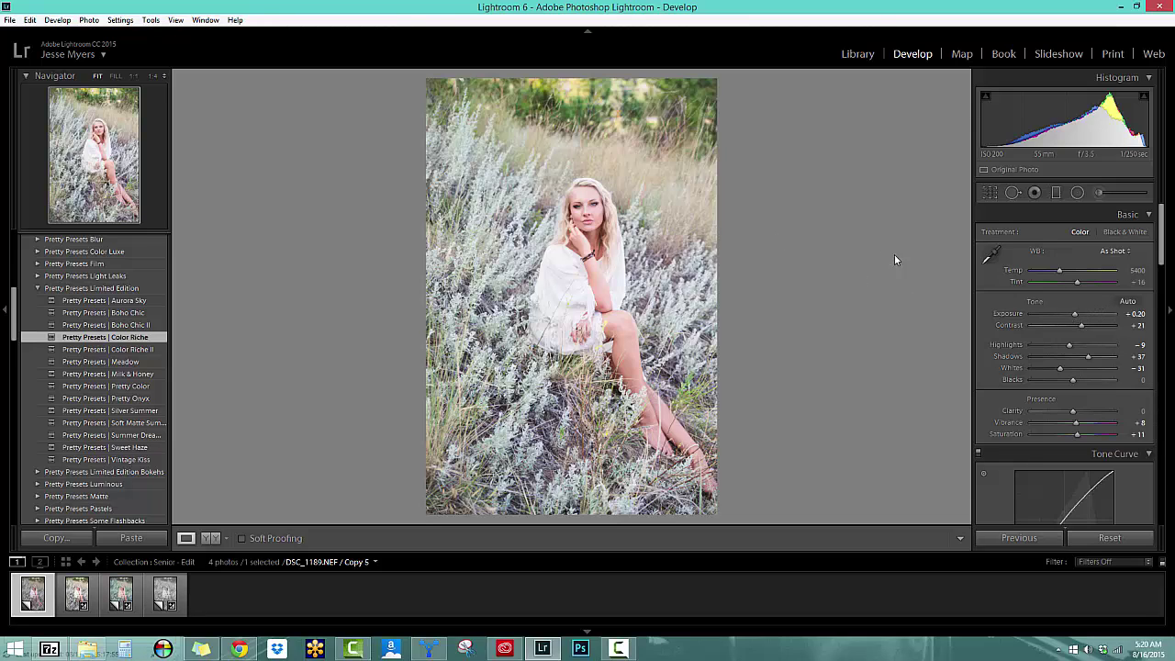
# - Try exposure values of +0.07 and +0.15 on the photo, resetting the exposure to zero each time
pyautogui.moveTo(1078, 314); pyautogui.dragTo(1074, 314)
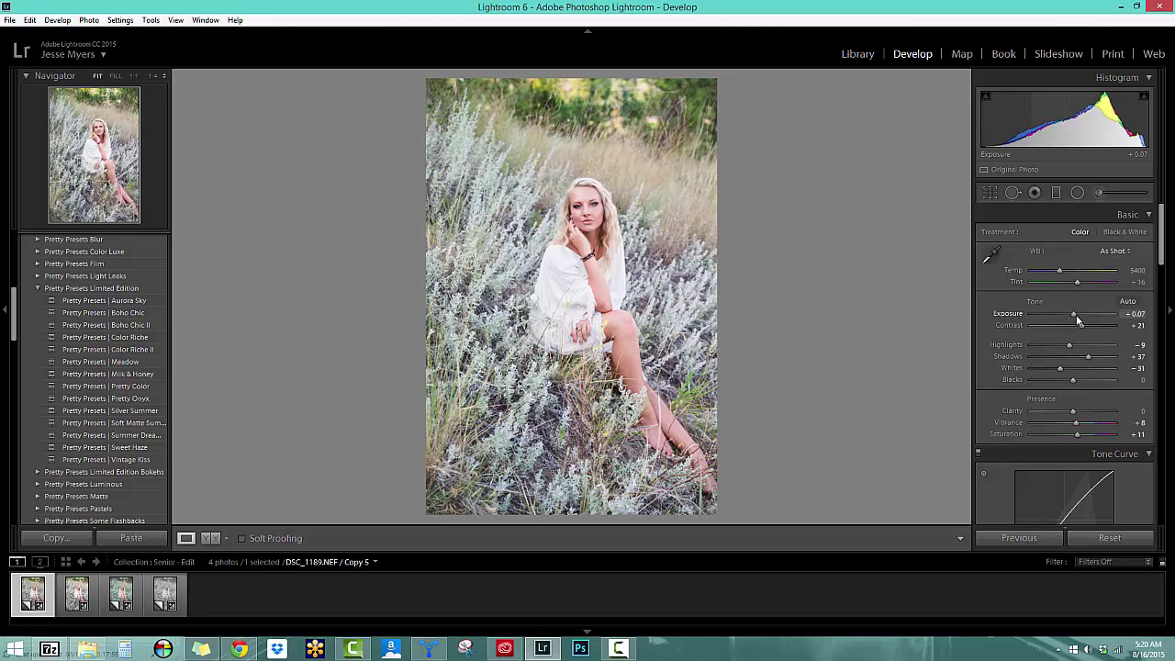
pyautogui.doubleClick(1075, 314)
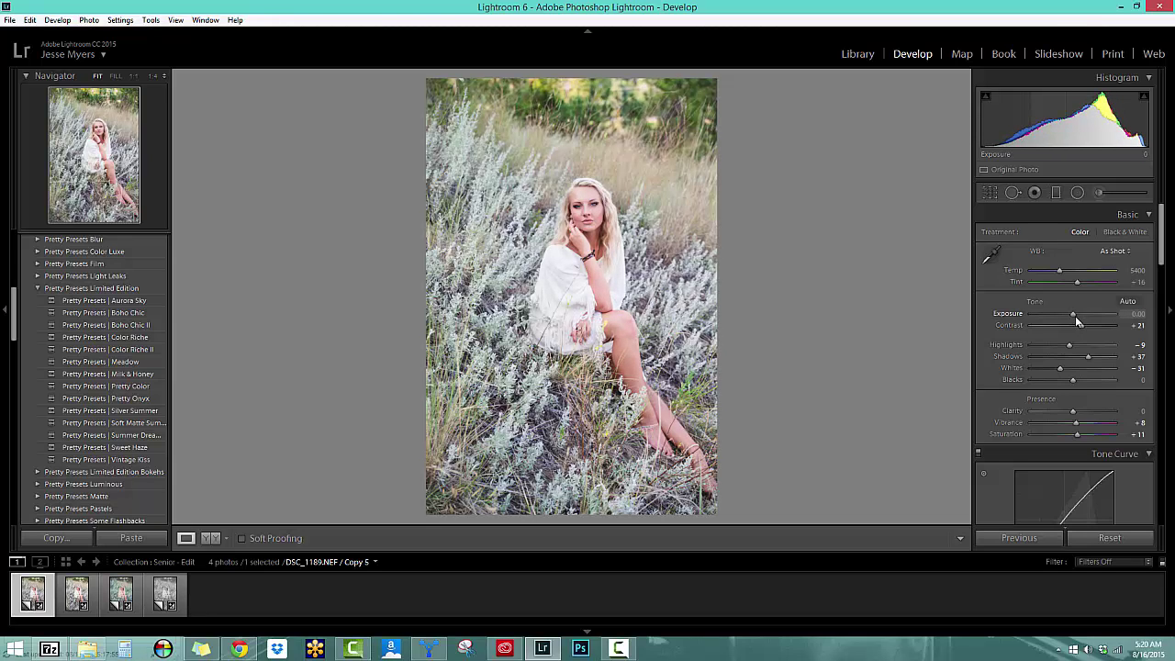
pyautogui.moveTo(1075, 316); pyautogui.dragTo(1076, 316)
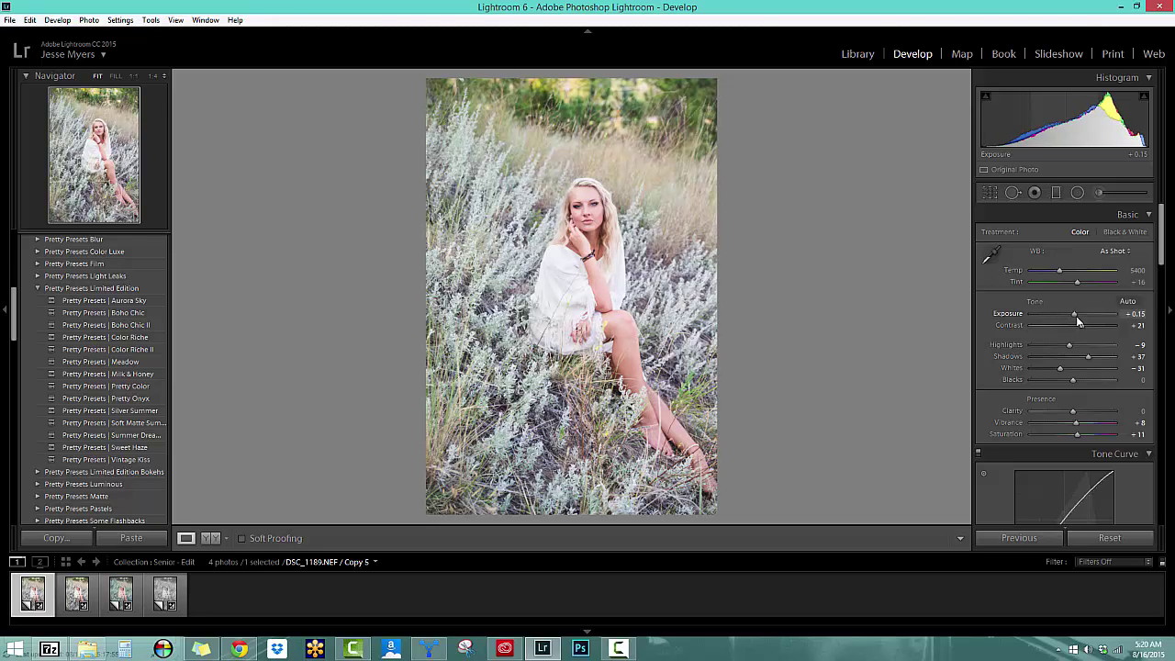
pyautogui.doubleClick(1076, 316)
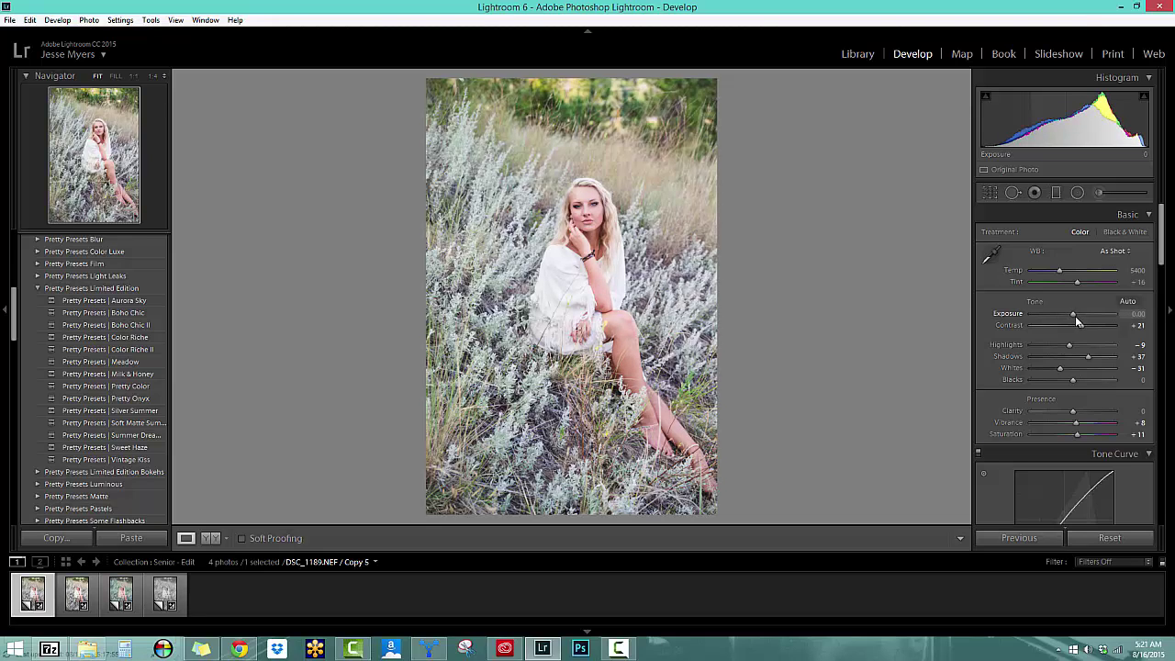
# - Set the photo's exposure to 0.07 and apply the Exposure Recover Clipping preset from Pretty Presets Workflow Presets
pyautogui.click(1139, 314)
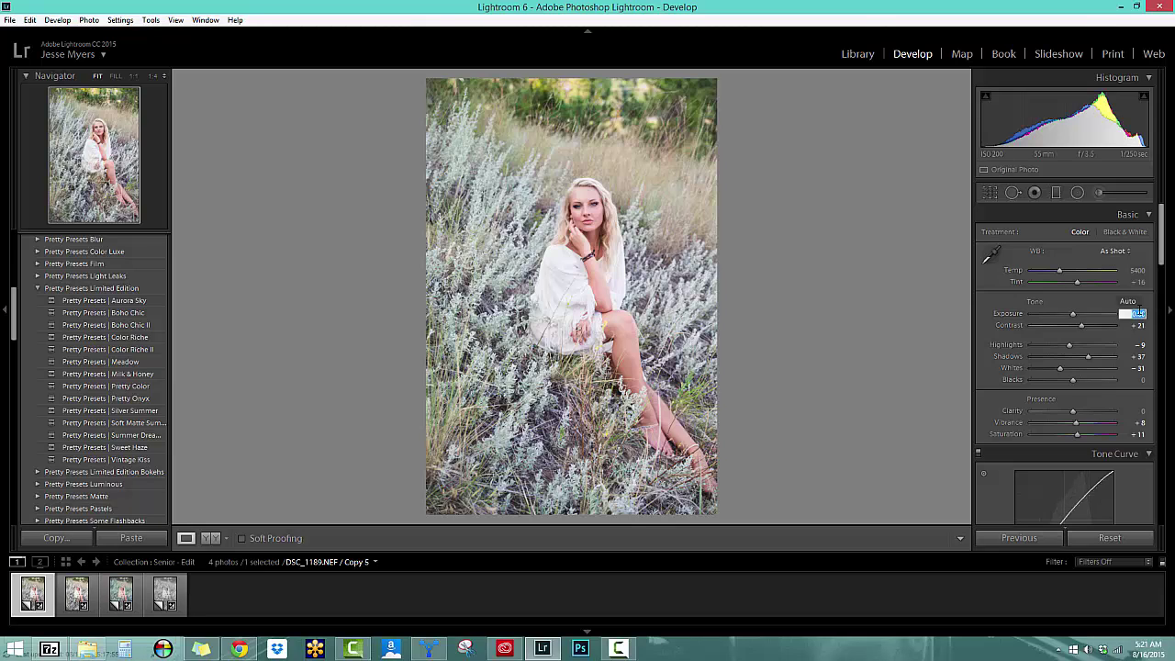
pyautogui.write('0.07')
pyautogui.press('Return')
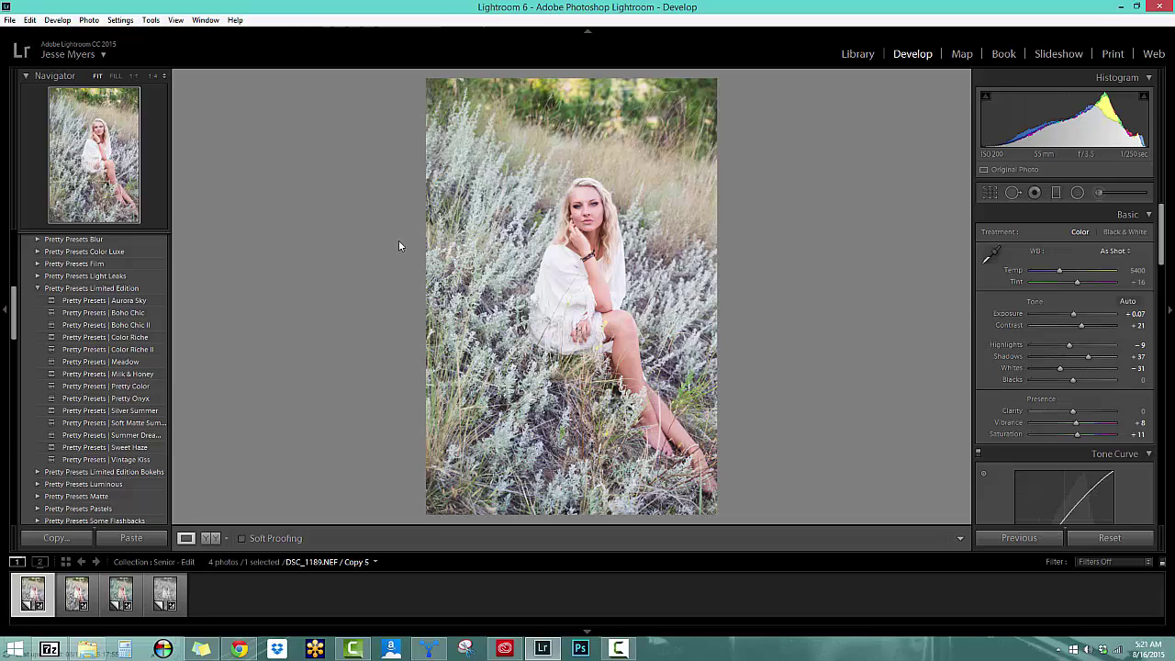
pyautogui.scroll(-1, 1164, 229)
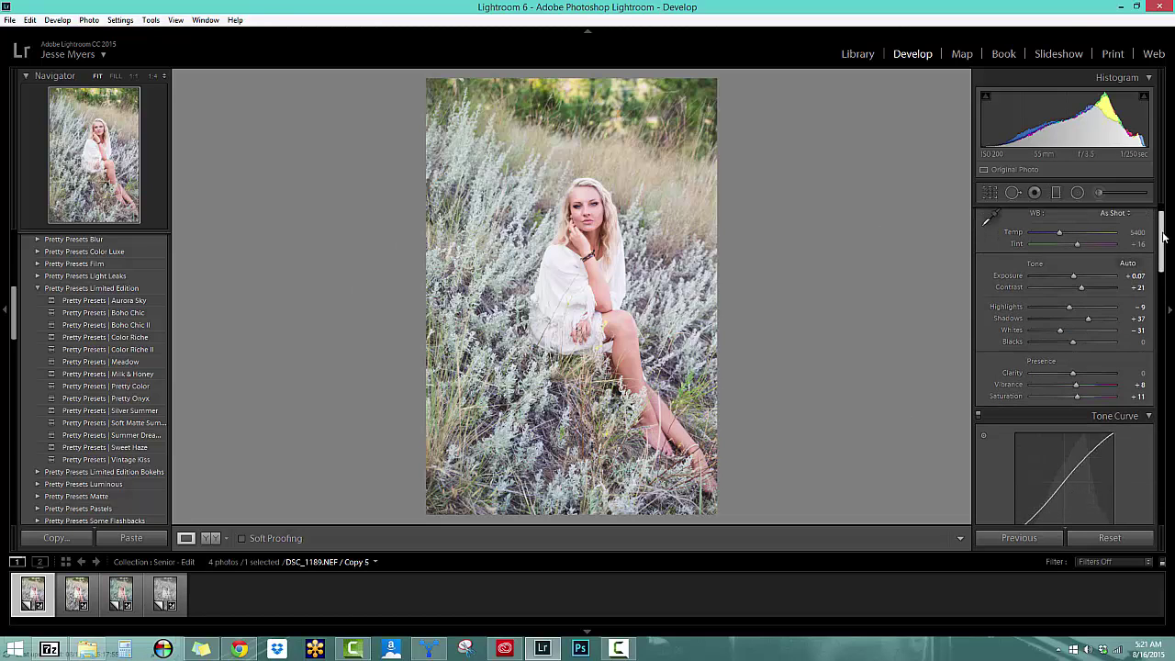
pyautogui.moveTo(15, 308); pyautogui.dragTo(20, 356)
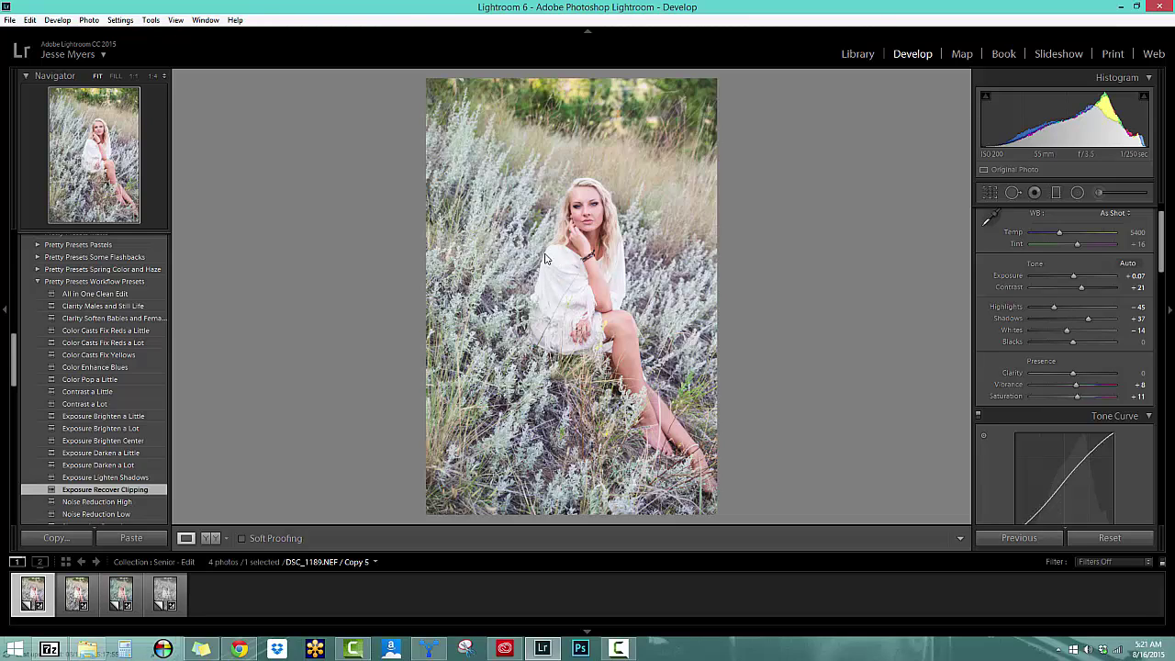
# - Smooth the skin on the woman's face and arm using the Adjustment Brush with the 4 Portrait Skin Smooth effect at size 3.0
pyautogui.click(1100, 193)
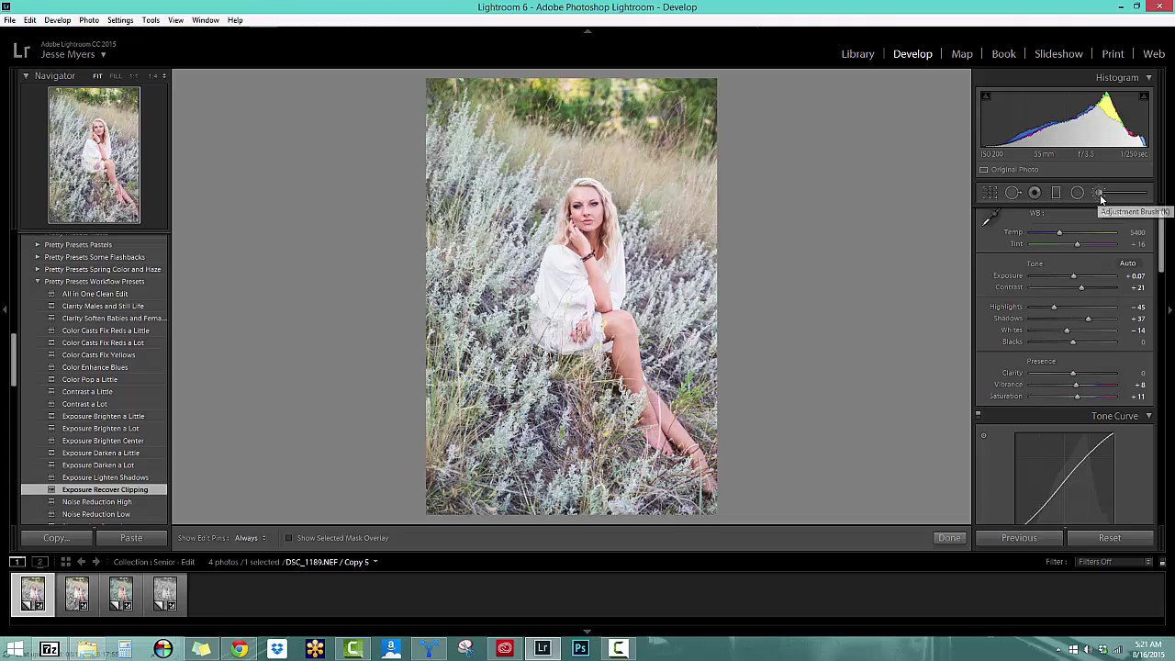
pyautogui.click(1061, 234)
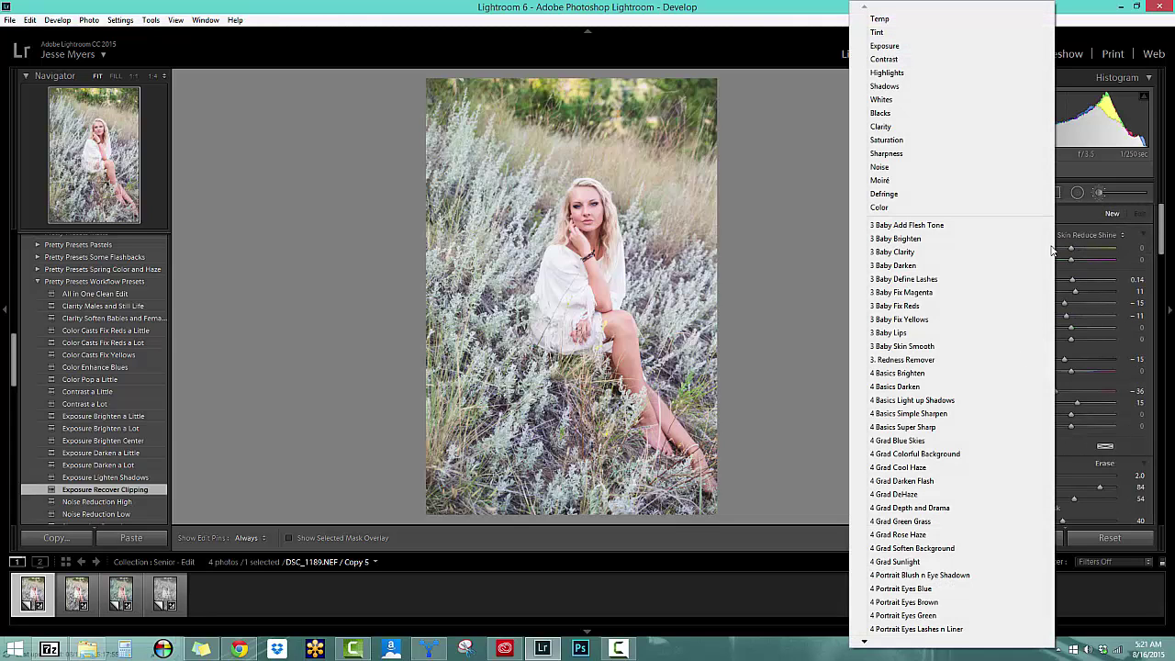
pyautogui.moveTo(899, 644)
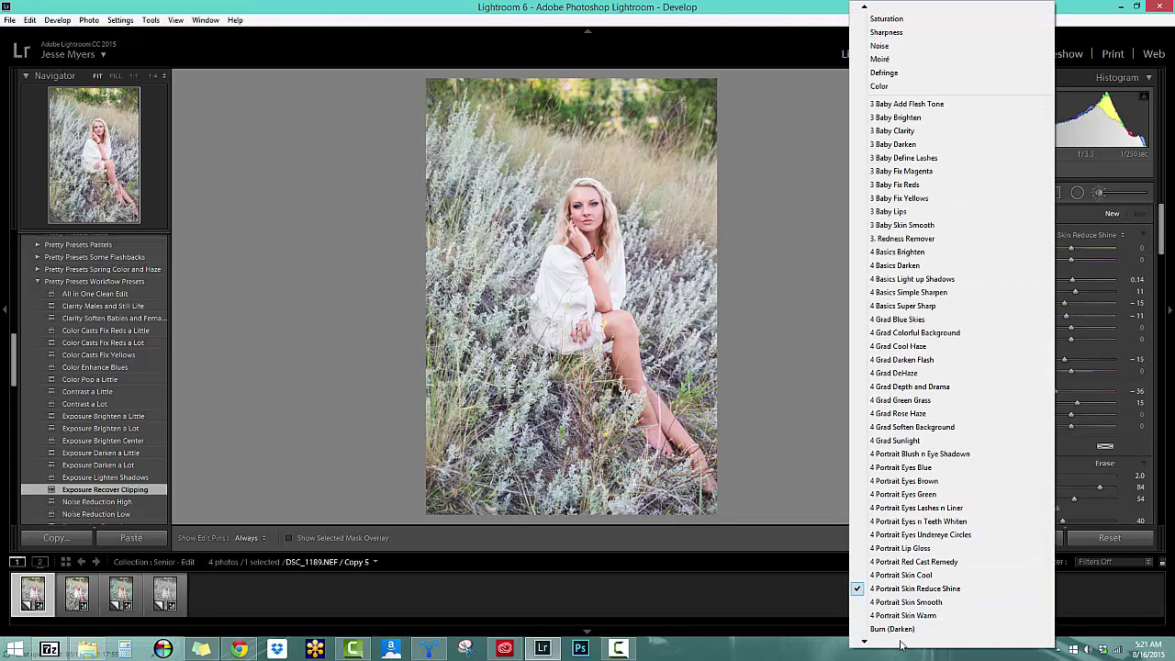
pyautogui.click(909, 593)
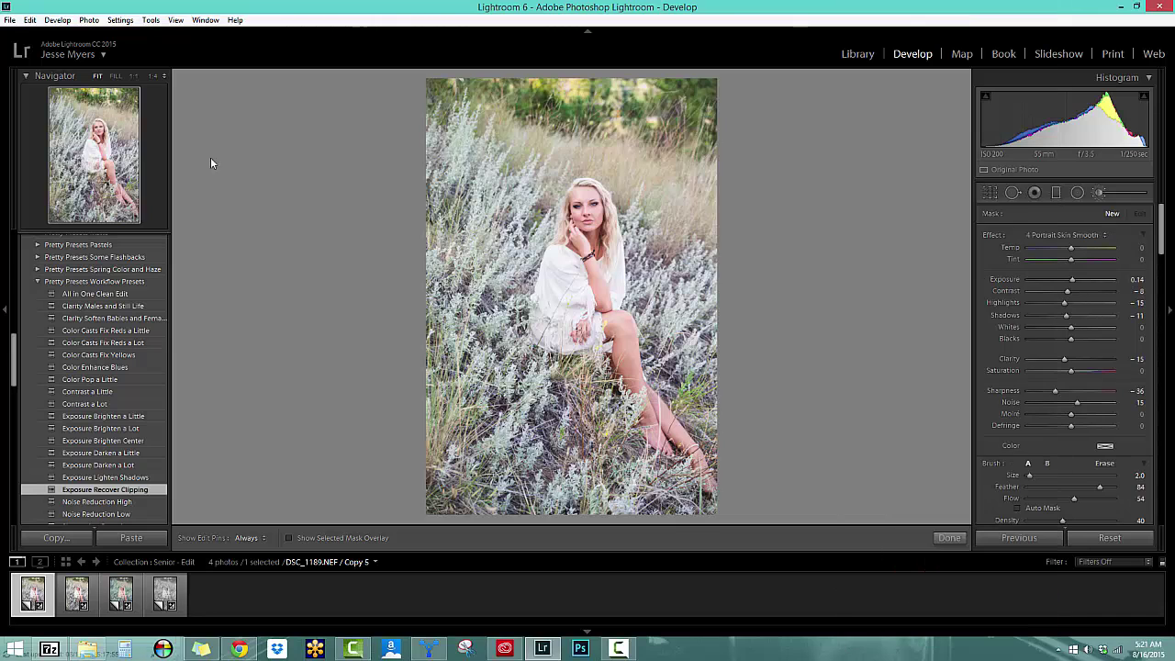
pyautogui.click(154, 76)
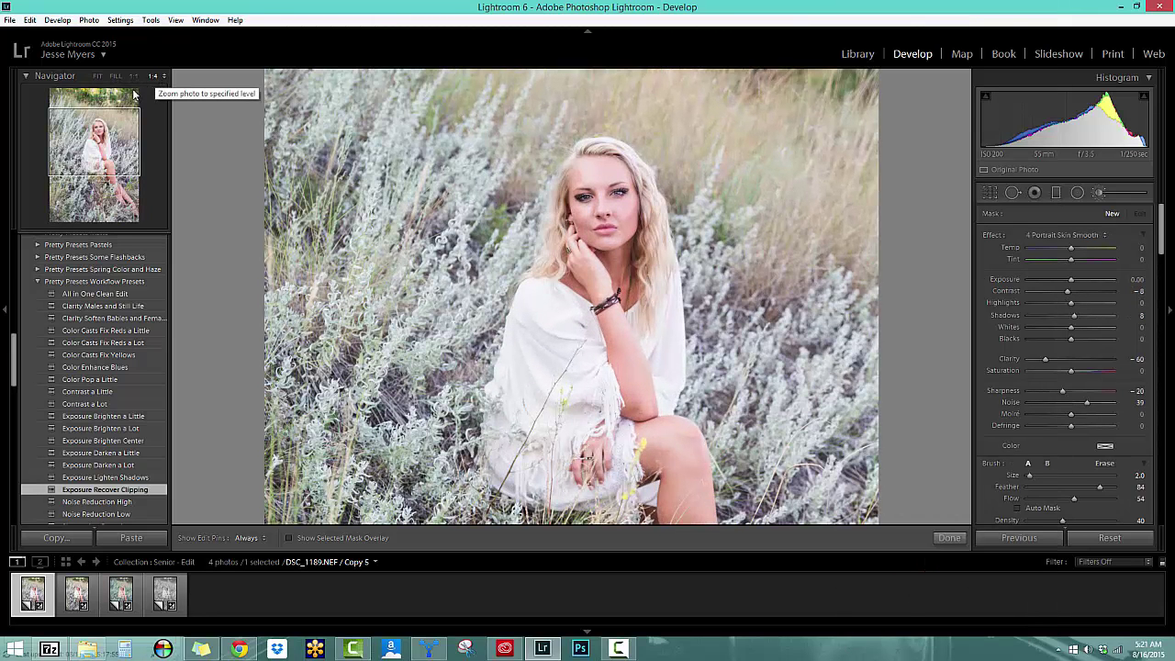
pyautogui.press(']')
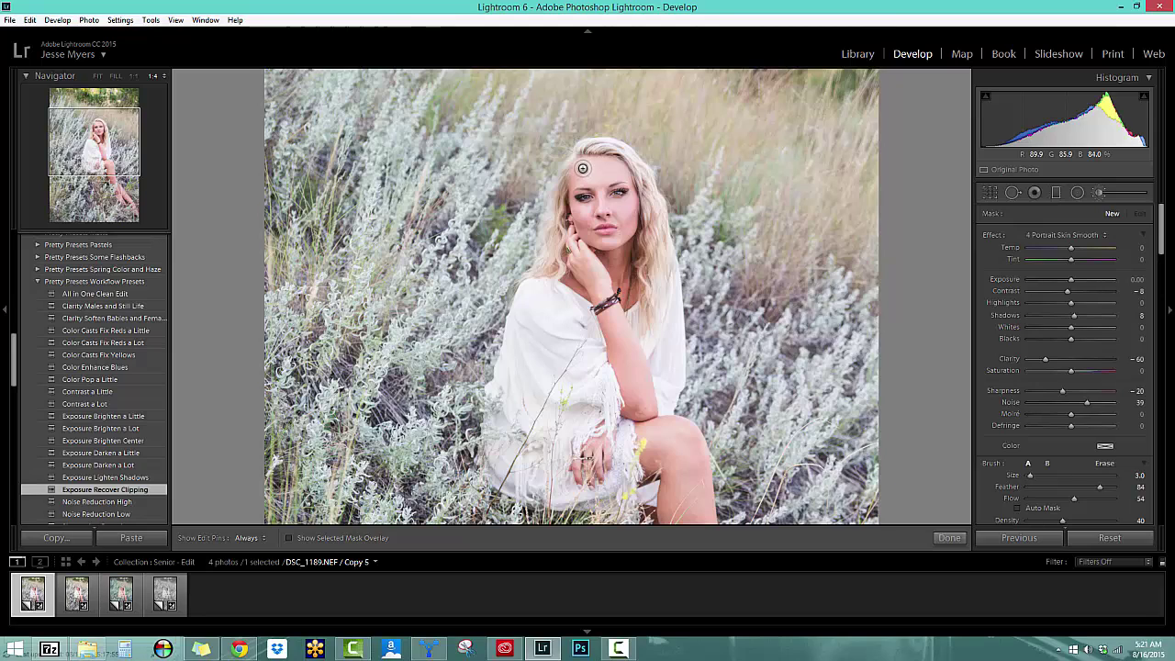
pyautogui.moveTo(581, 169)
pyautogui.mouseDown()
pyautogui.moveTo(623, 177)
pyautogui.moveTo(596, 169)
pyautogui.moveTo(606, 199)
pyautogui.moveTo(596, 218)
pyautogui.moveTo(577, 216)
pyautogui.moveTo(579, 203)
pyautogui.moveTo(585, 233)
pyautogui.moveTo(603, 243)
pyautogui.moveTo(623, 214)
pyautogui.moveTo(619, 278)
pyautogui.moveTo(593, 253)
pyautogui.moveTo(608, 293)
pyautogui.moveTo(619, 271)
pyautogui.moveTo(632, 300)
pyautogui.moveTo(601, 271)
pyautogui.moveTo(620, 260)
pyautogui.moveTo(629, 207)
pyautogui.moveTo(627, 237)
pyautogui.moveTo(608, 249)
pyautogui.moveTo(636, 217)
pyautogui.moveTo(601, 245)
pyautogui.moveTo(584, 238)
pyautogui.moveTo(620, 219)
pyautogui.moveTo(609, 207)
pyautogui.moveTo(635, 205)
pyautogui.moveTo(619, 215)
pyautogui.moveTo(597, 194)
pyautogui.moveTo(600, 174)
pyautogui.moveTo(628, 163)
pyautogui.moveTo(591, 177)
pyautogui.moveTo(581, 226)
pyautogui.moveTo(588, 293)
pyautogui.moveTo(636, 403)
pyautogui.moveTo(608, 340)
pyautogui.mouseUp()
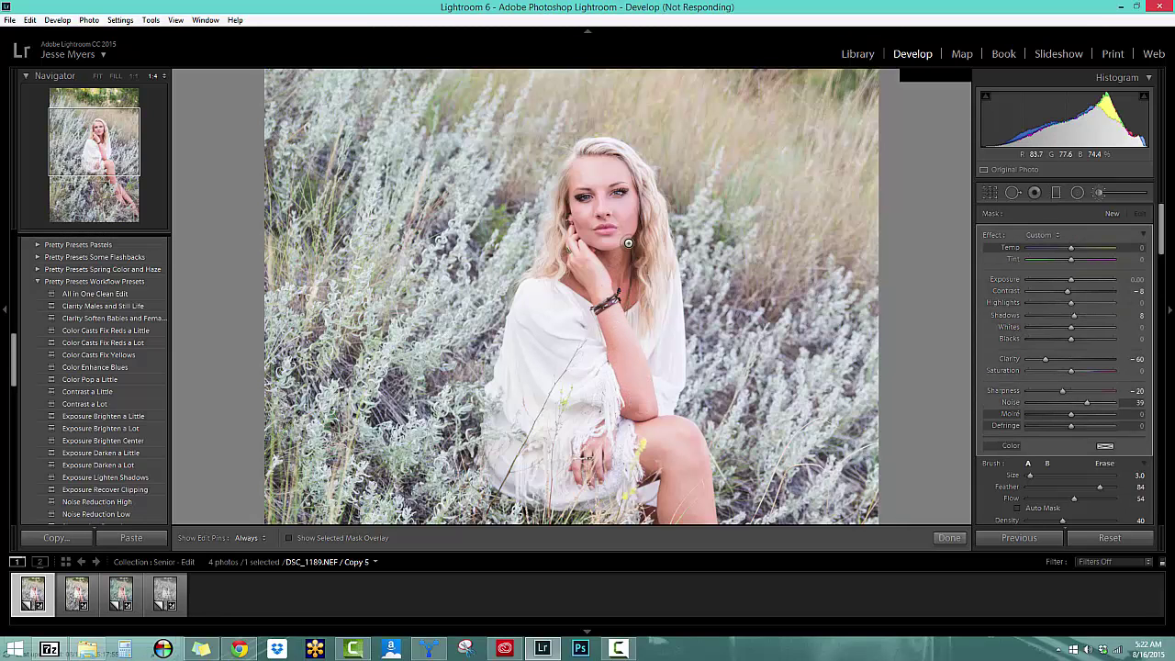
pyautogui.moveTo(582, 296)
pyautogui.mouseDown()
pyautogui.moveTo(572, 283)
pyautogui.moveTo(585, 292)
pyautogui.mouseUp()
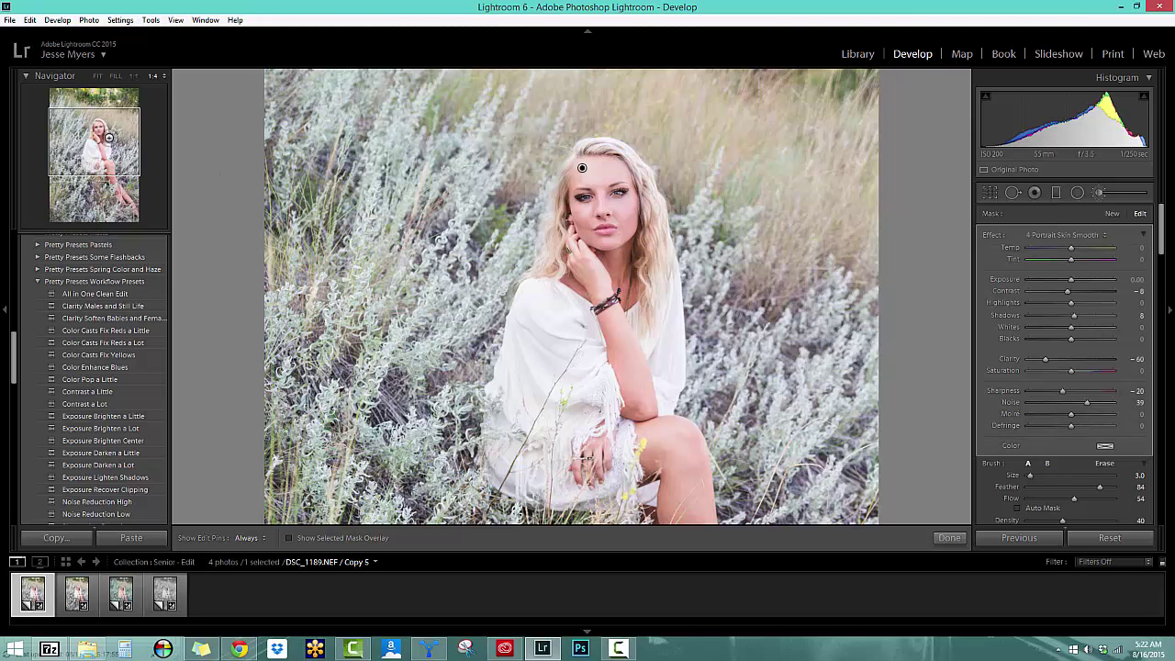
# - Extend the same skin-smoothing brush adjustment over the woman's legs using brush size 6.0
pyautogui.moveTo(108, 138); pyautogui.dragTo(110, 178)
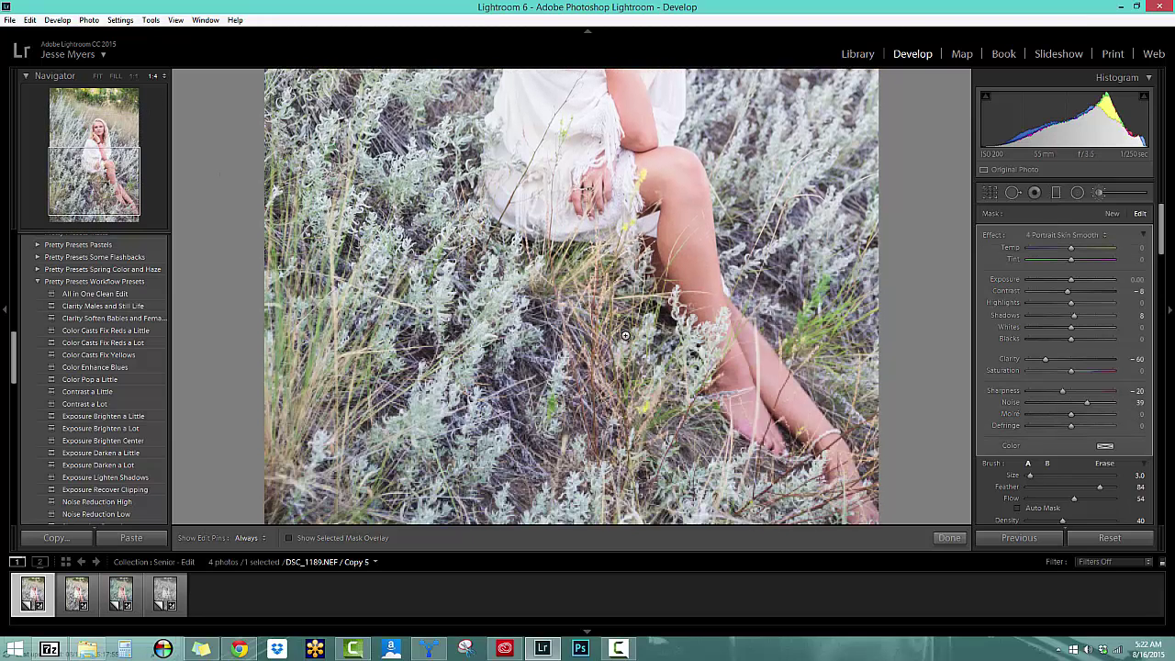
pyautogui.scroll(3, 808, 431)
pyautogui.moveTo(825, 447)
pyautogui.mouseDown()
pyautogui.moveTo(847, 487)
pyautogui.moveTo(761, 360)
pyautogui.mouseUp()
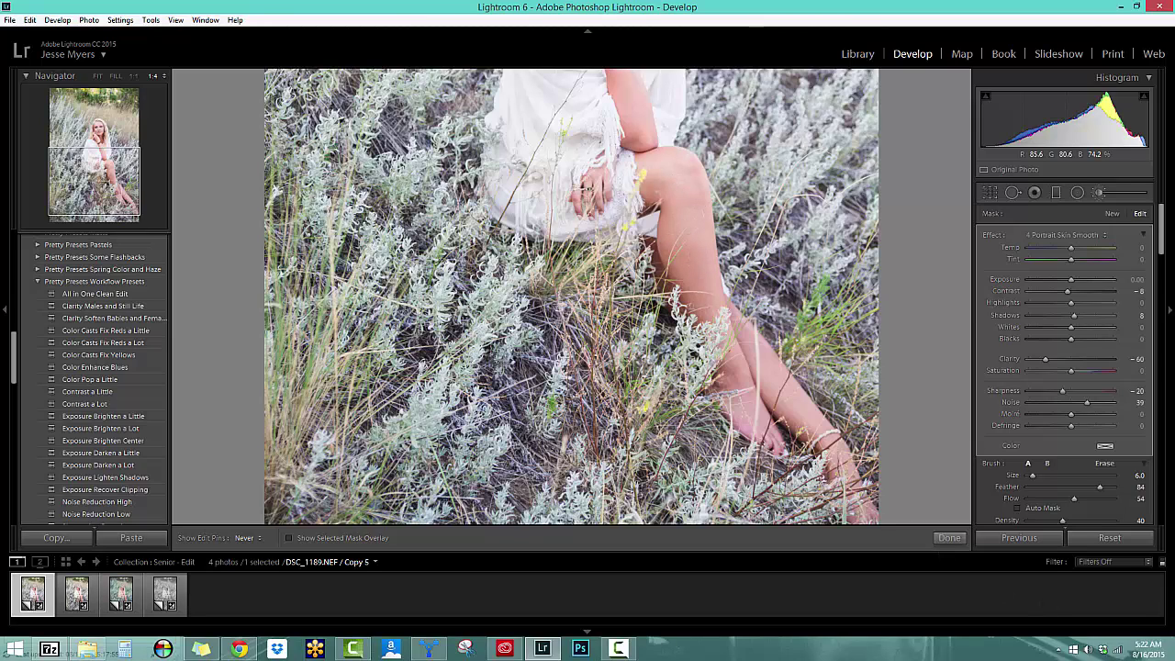
pyautogui.press('h')
# - Start a new brush adjustment with the 3 Baby Fix Reds effect and paint it over the woman's reddish foot
pyautogui.moveTo(127, 186); pyautogui.dragTo(120, 199)
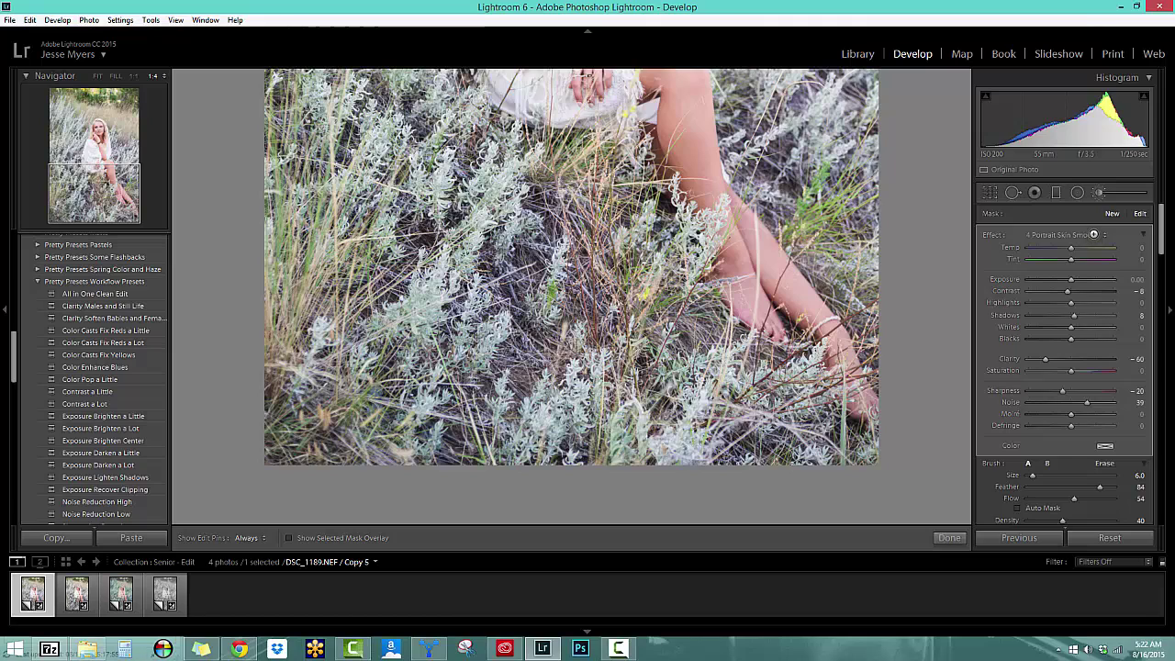
pyautogui.click(1091, 234)
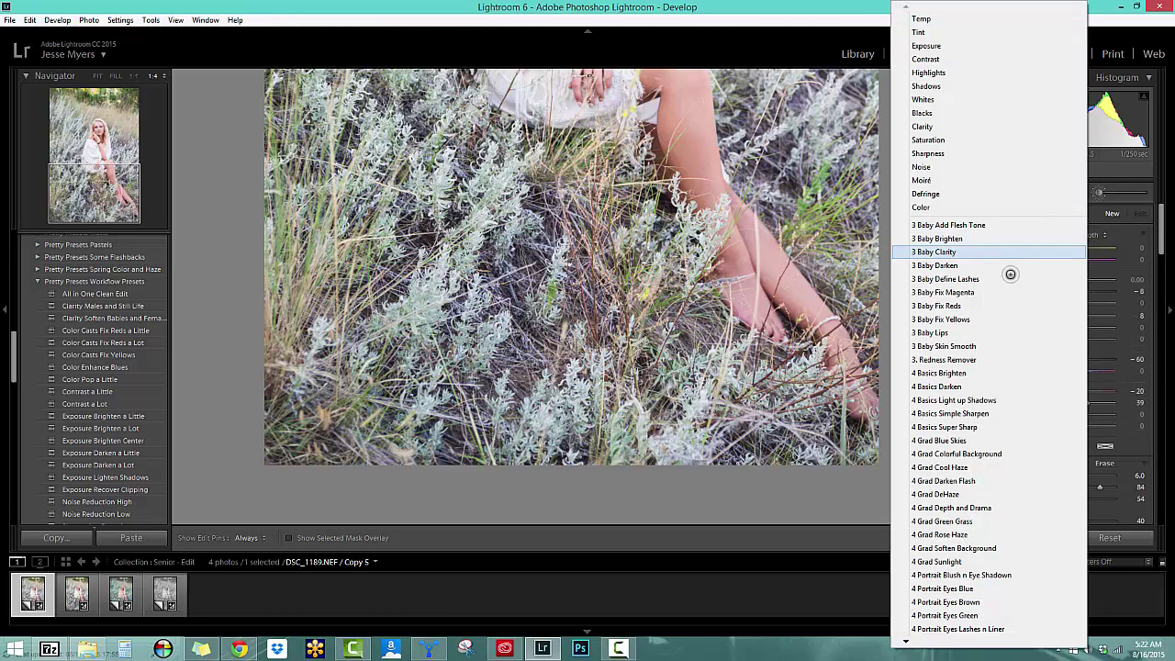
pyautogui.click(997, 306)
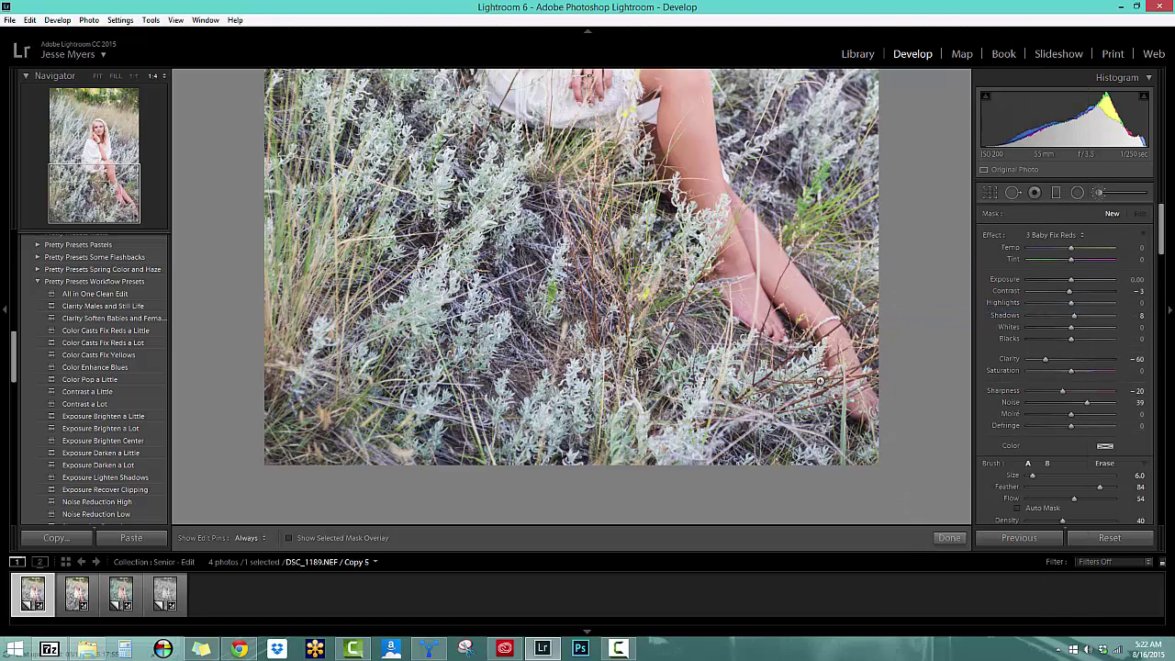
pyautogui.moveTo(751, 318); pyautogui.dragTo(733, 303)
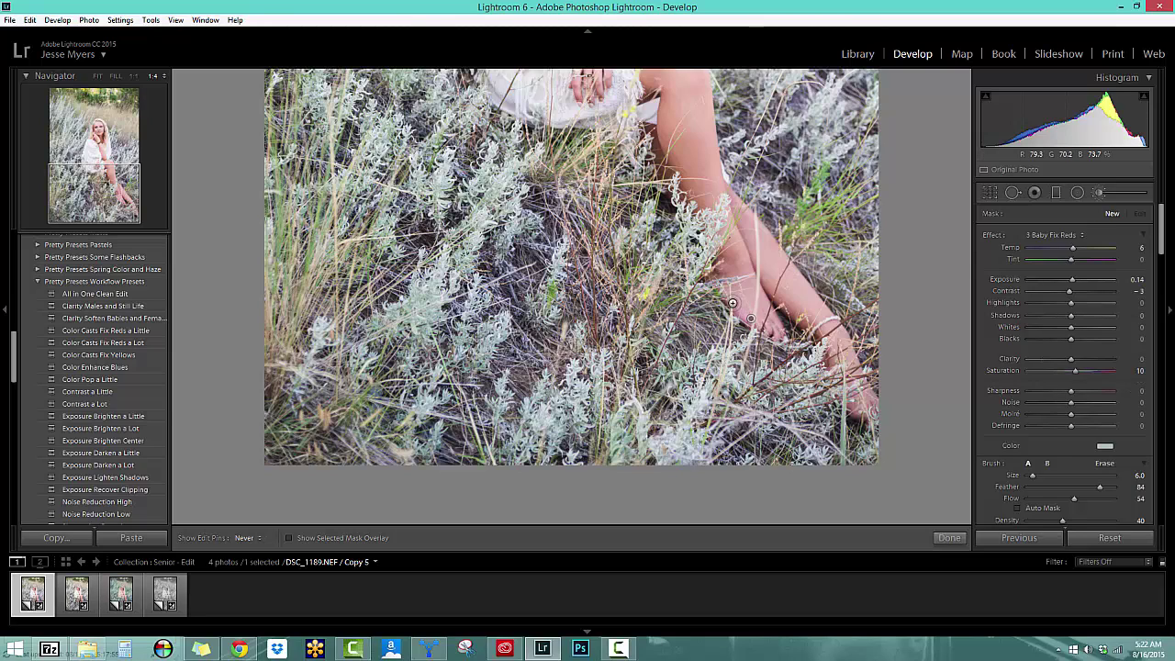